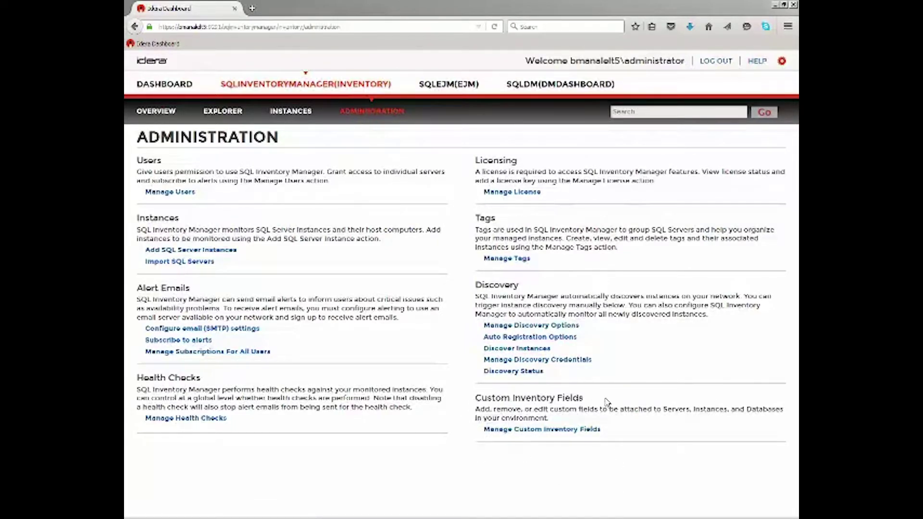
Step: Start a new custom inventory field named Department at the Instance level with the Picklist type
left_click(533, 432)
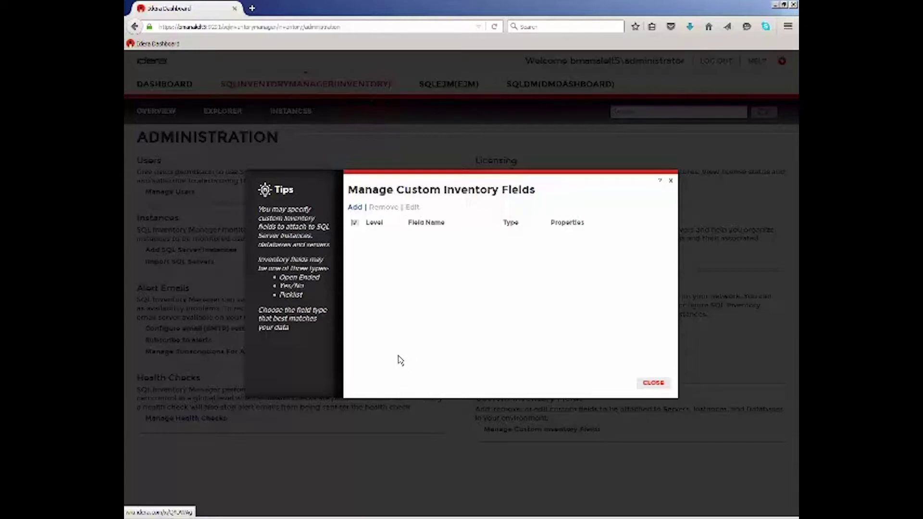
left_click(356, 209)
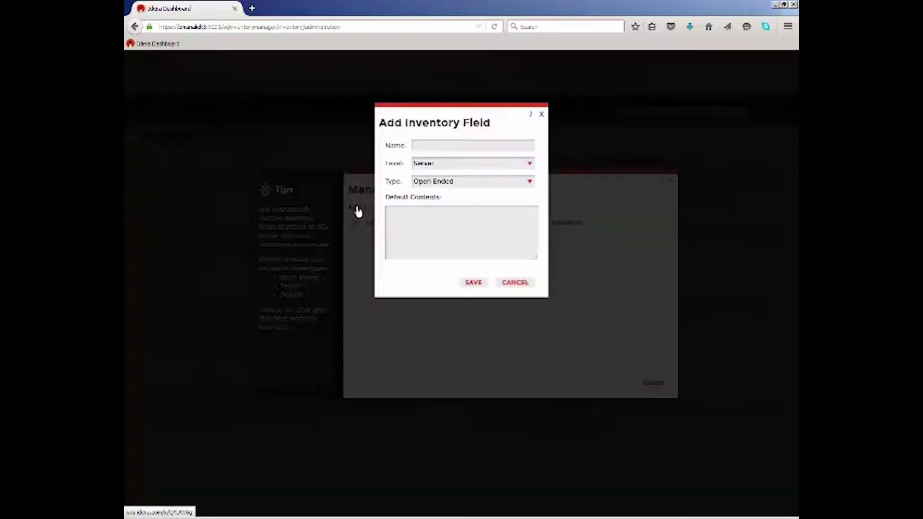
left_click(533, 166)
left_click(502, 189)
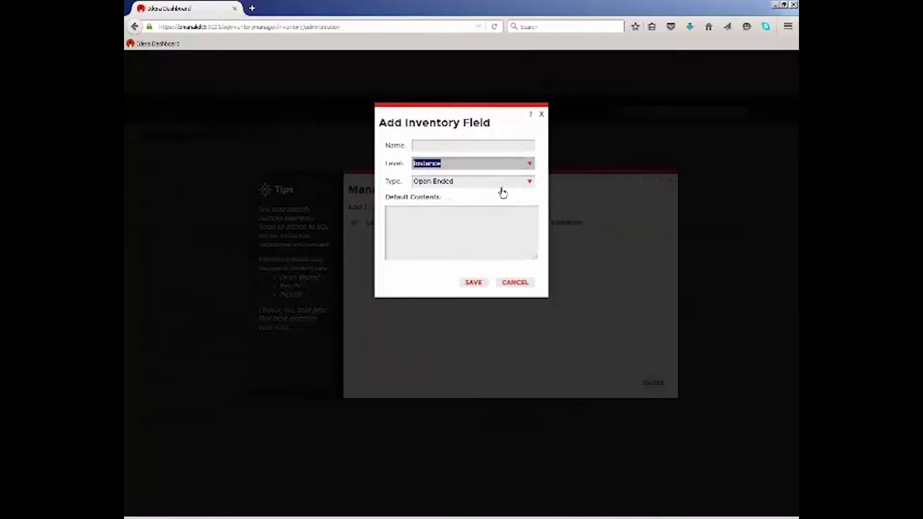
left_click(445, 150)
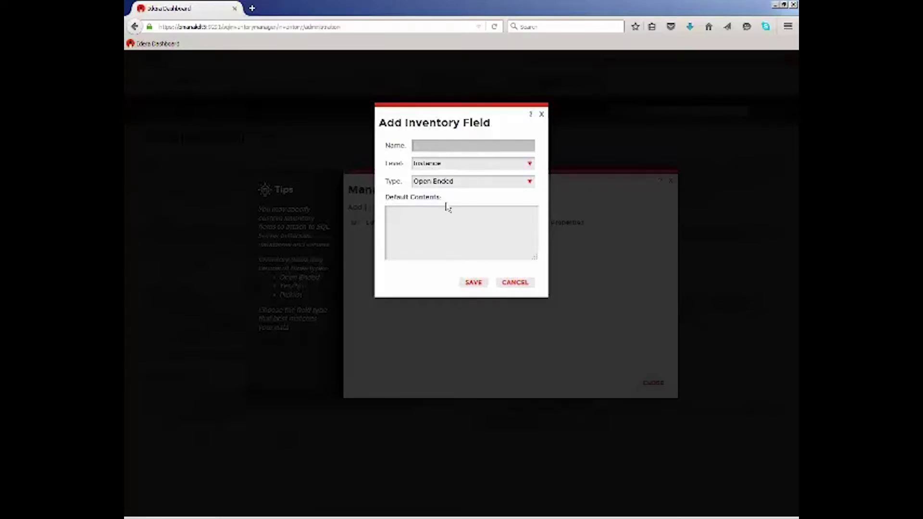
type("Department")
left_click(486, 183)
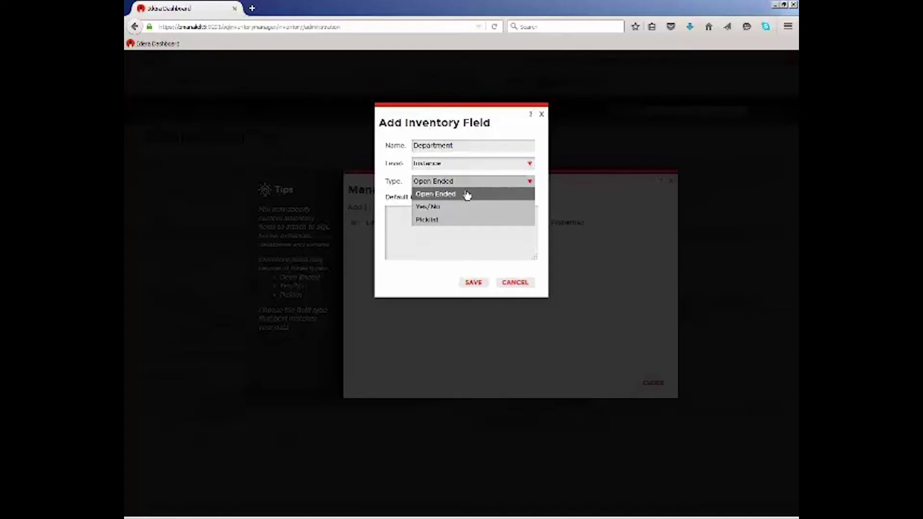
left_click(434, 220)
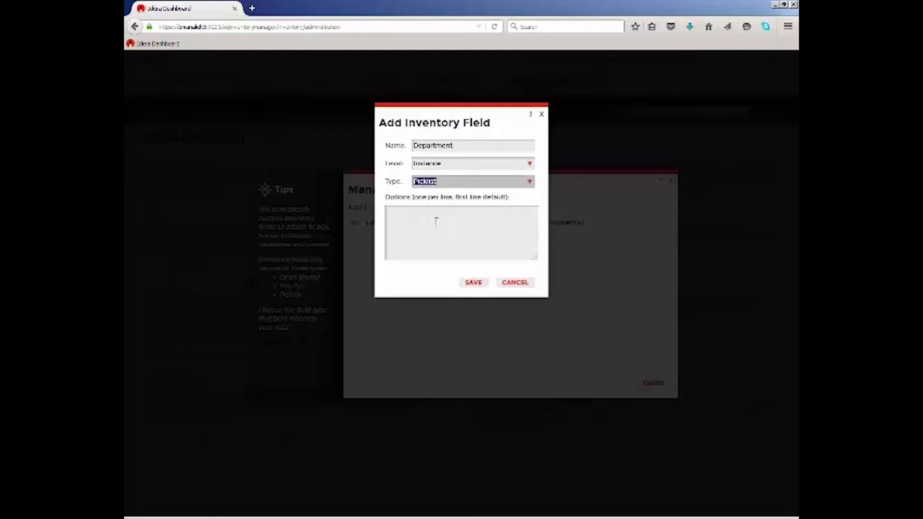
Step: Enter the picklist options Unassigned, Accounting, Finance, Sales, Engineering and Marketing, one per line, and save the Department field
left_click(437, 217)
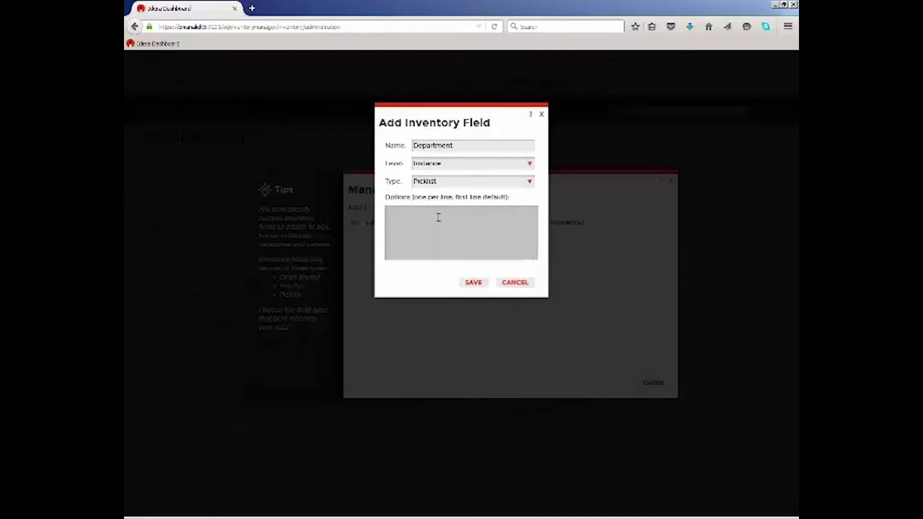
type("Unassign")
type("ing")
key("Return")
type("ales Engineering Marketin")
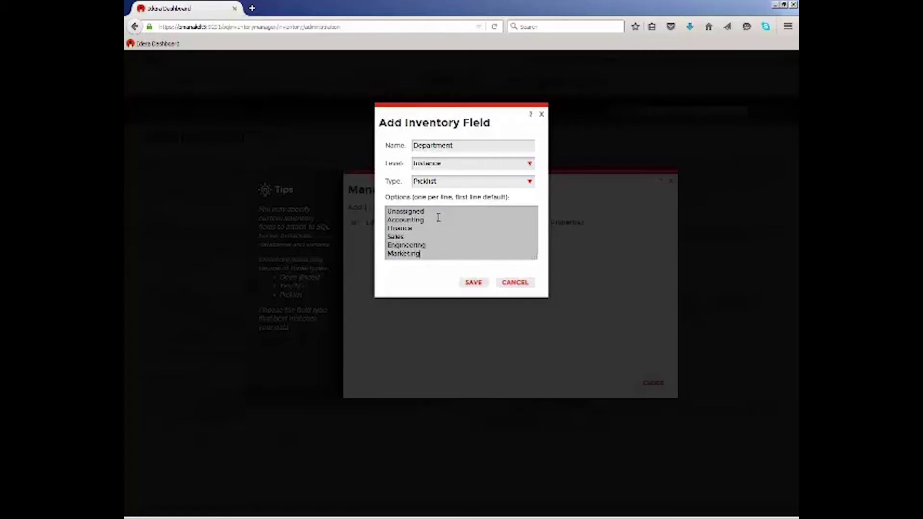
left_click(477, 285)
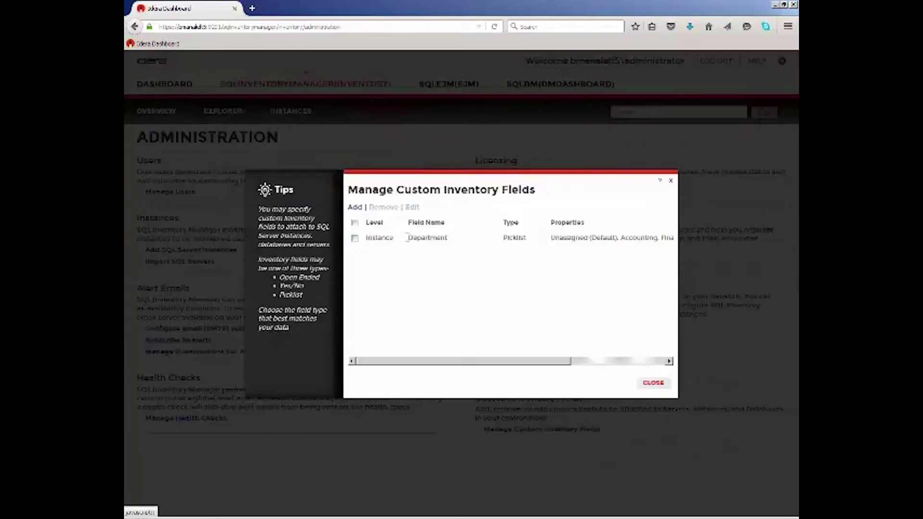
Step: Add a Database-level custom inventory field named SOX of type Yes/No with default No, and close the custom fields manager
left_click(355, 208)
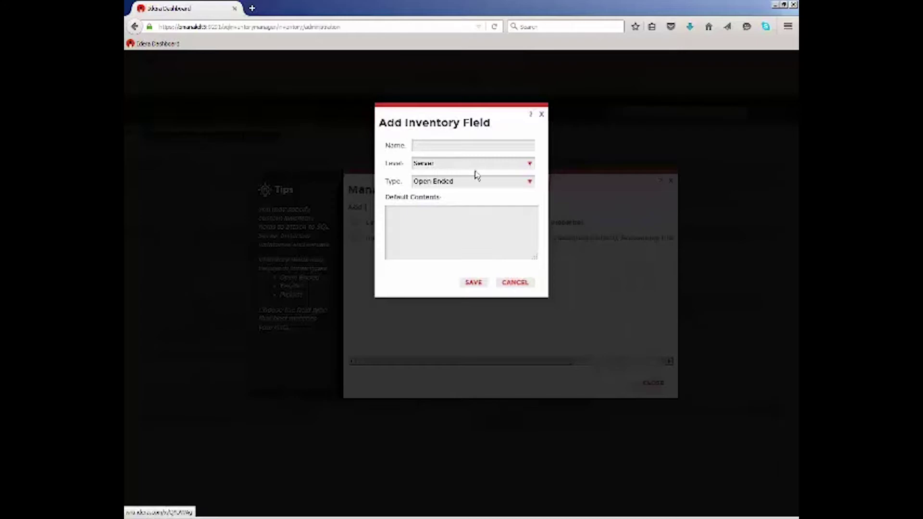
left_click(449, 167)
left_click(447, 202)
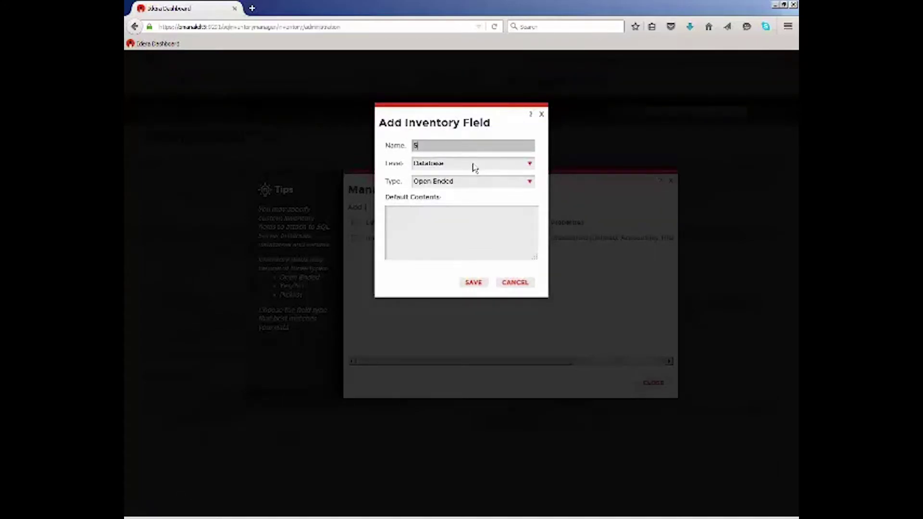
key("BackSpace")
key("BackSpace")
left_click(485, 183)
left_click(470, 207)
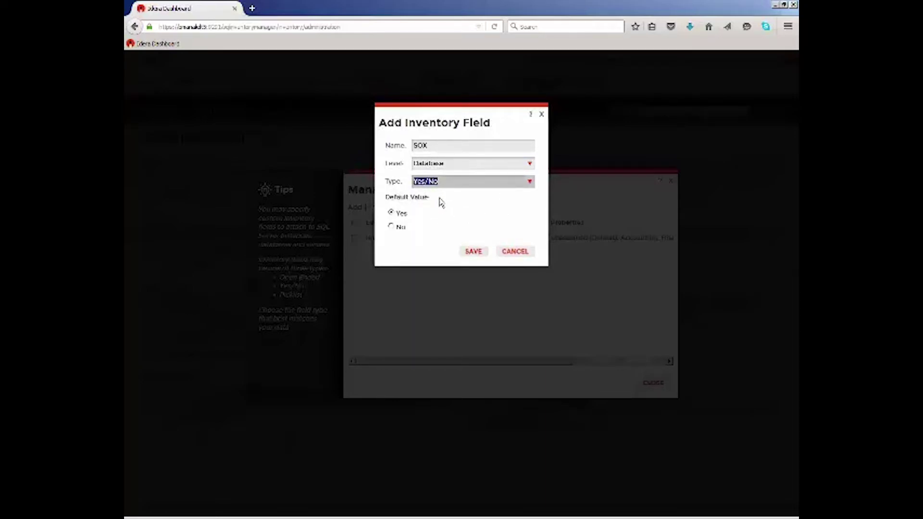
left_click(392, 226)
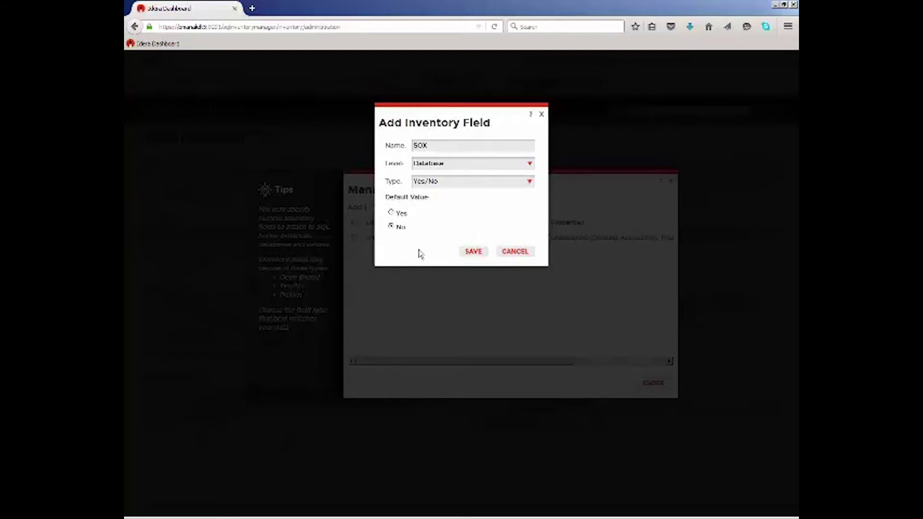
left_click(473, 251)
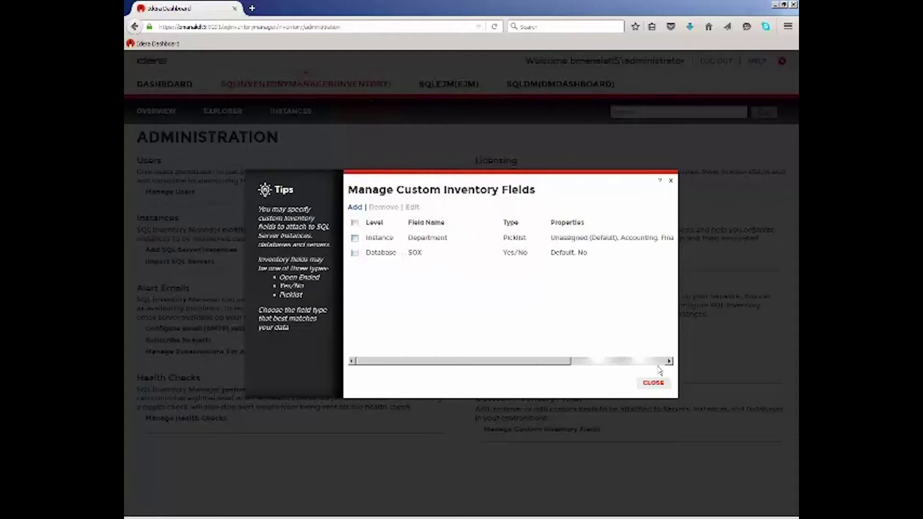
left_click(663, 384)
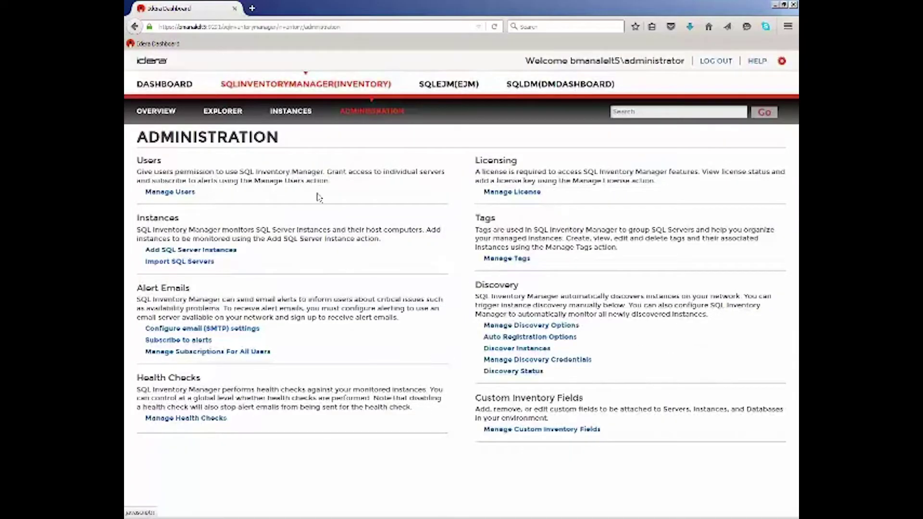
Step: Open the details of the managed instance BMANALELT5 and set its Department field to Sales
left_click(290, 115)
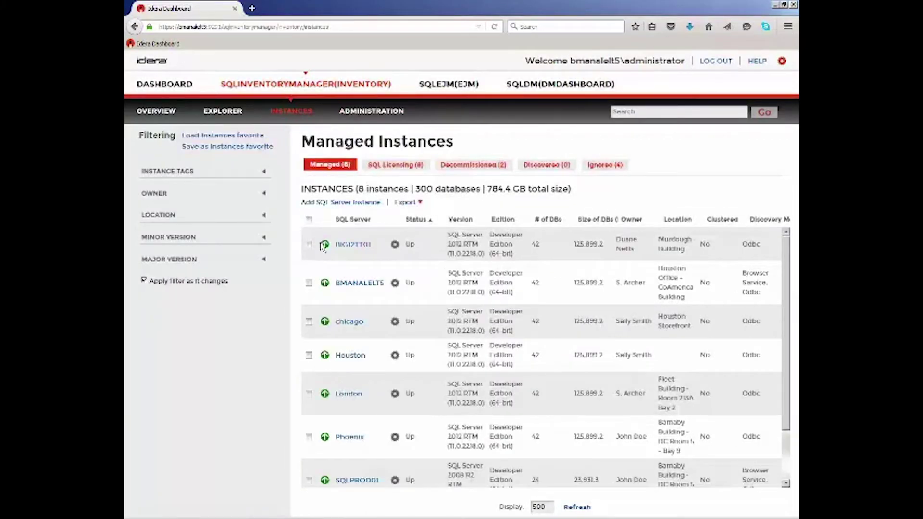
left_click(363, 287)
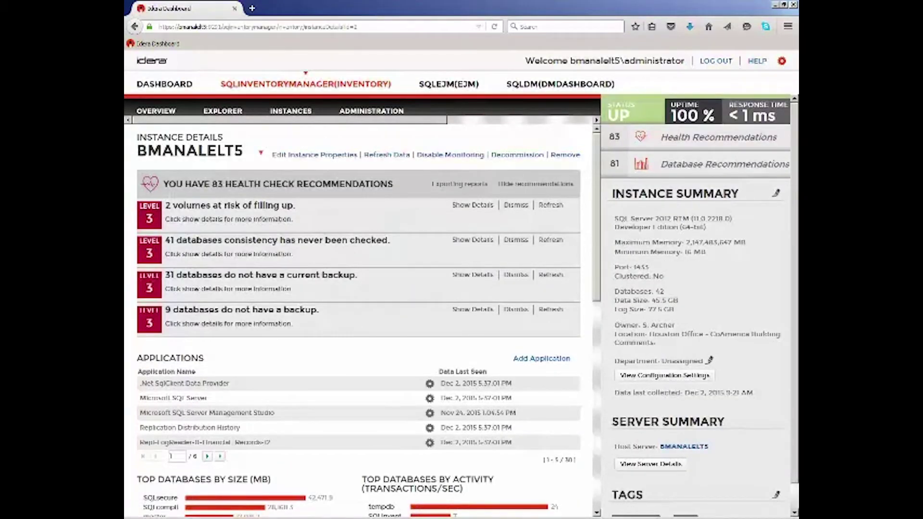
left_click_drag(613, 194, 739, 195)
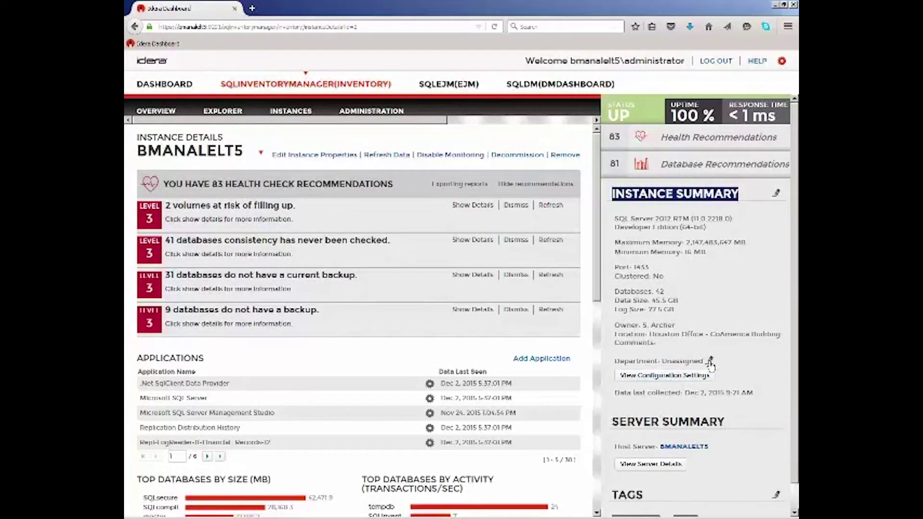
left_click(711, 361)
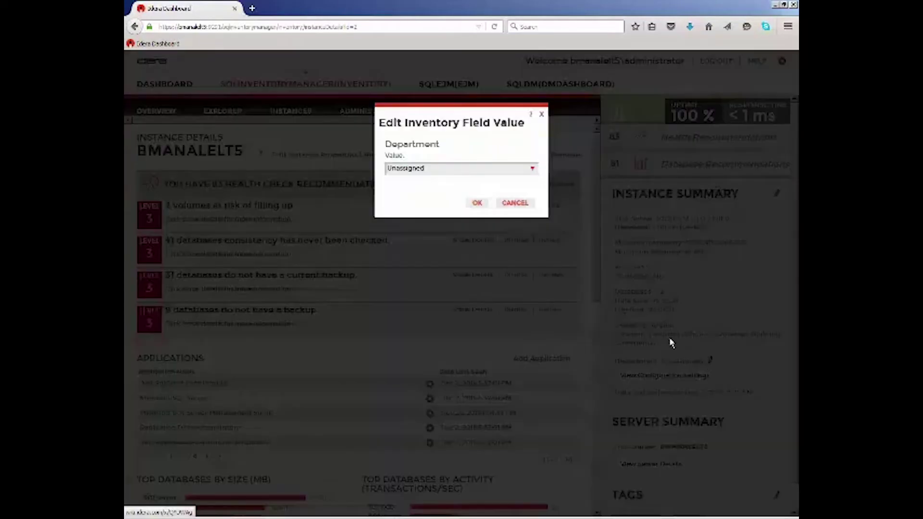
left_click(497, 171)
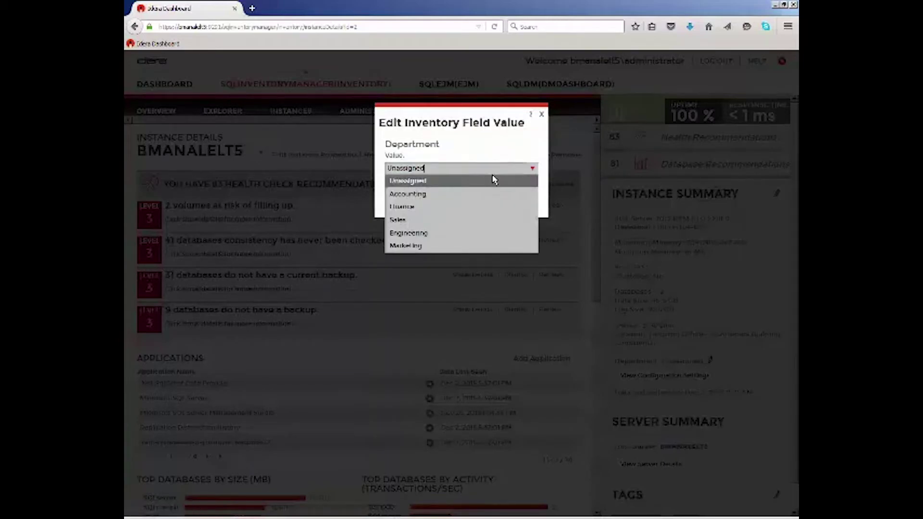
left_click(455, 221)
left_click(476, 204)
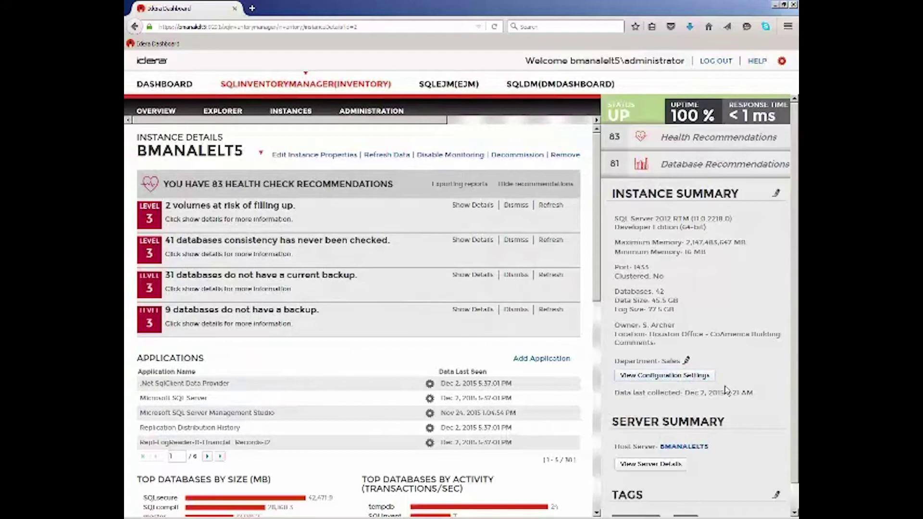
Step: Set the SOX inventory field of the instance's Financial_Records database to Yes and close the database details
scroll(600, 288, "down", 2)
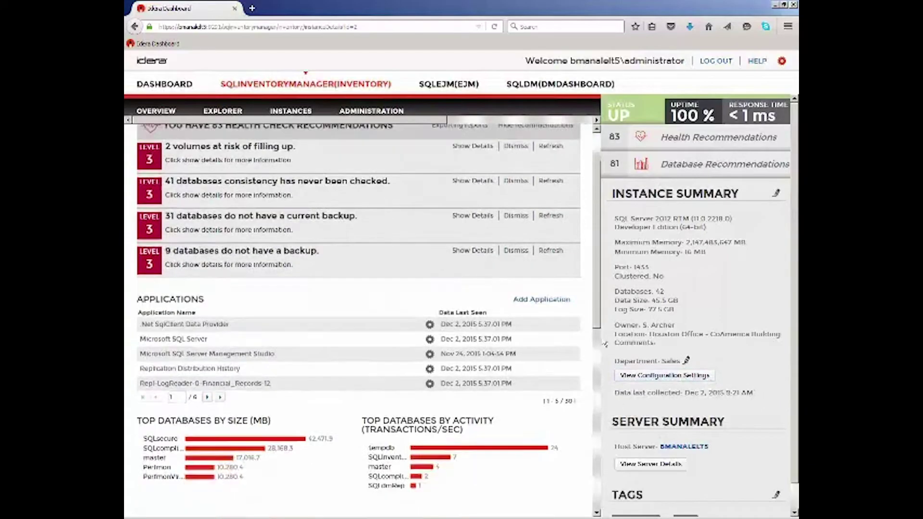
scroll(596, 343, "down", 8)
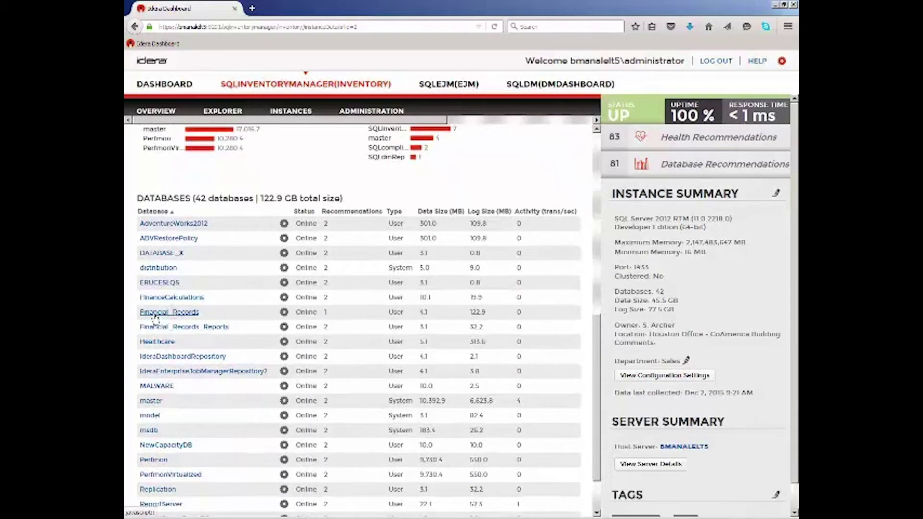
left_click(155, 312)
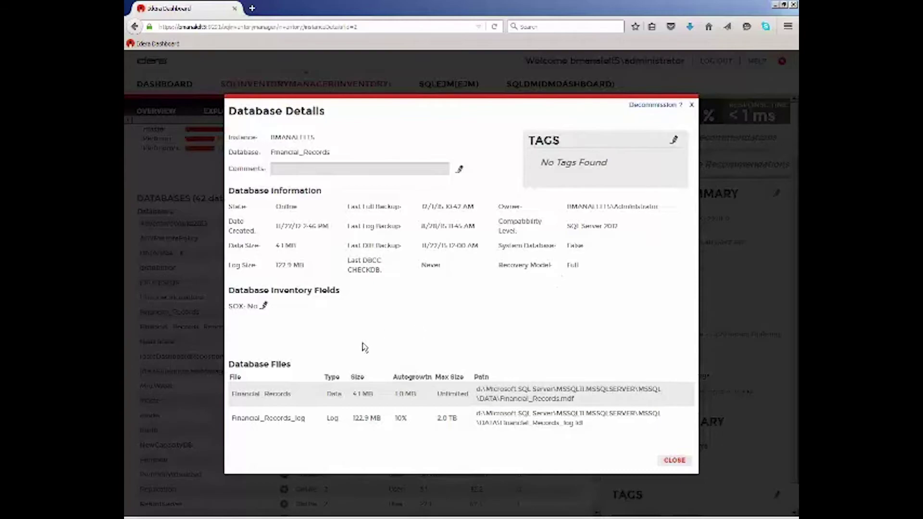
left_click(264, 306)
left_click(472, 173)
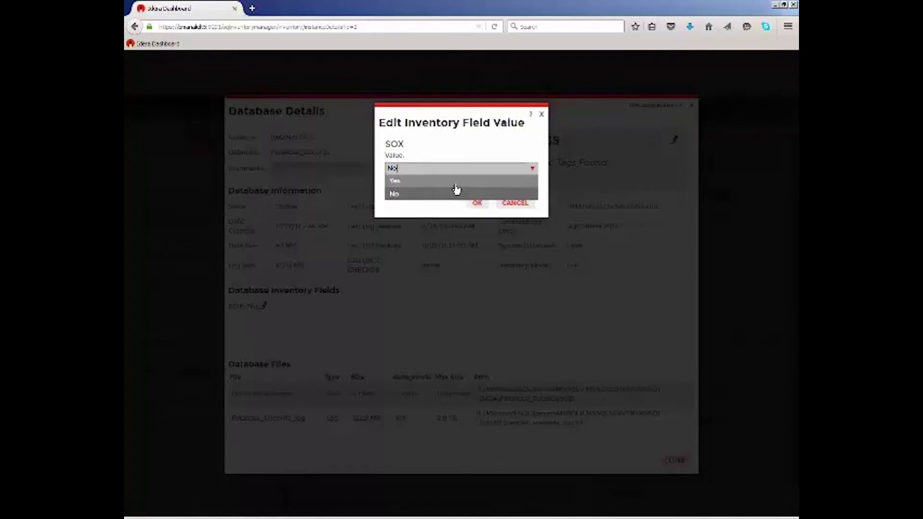
left_click(456, 190)
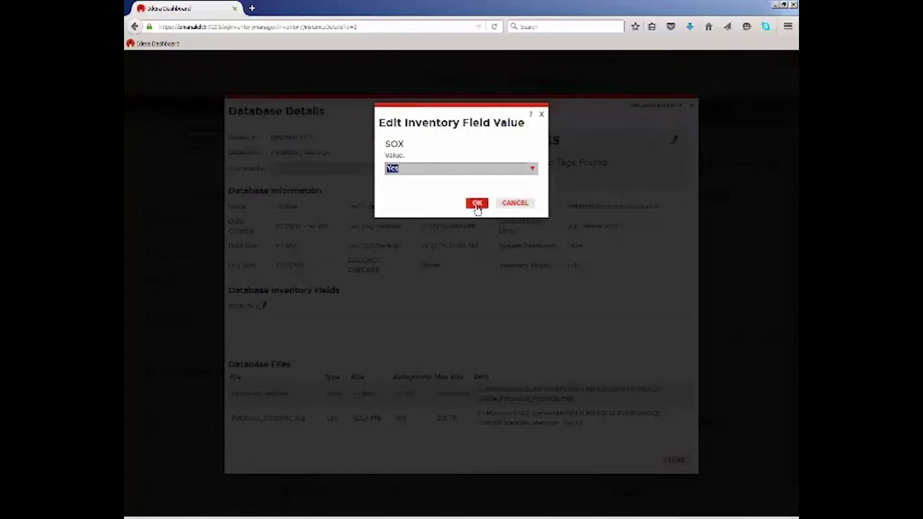
left_click(477, 203)
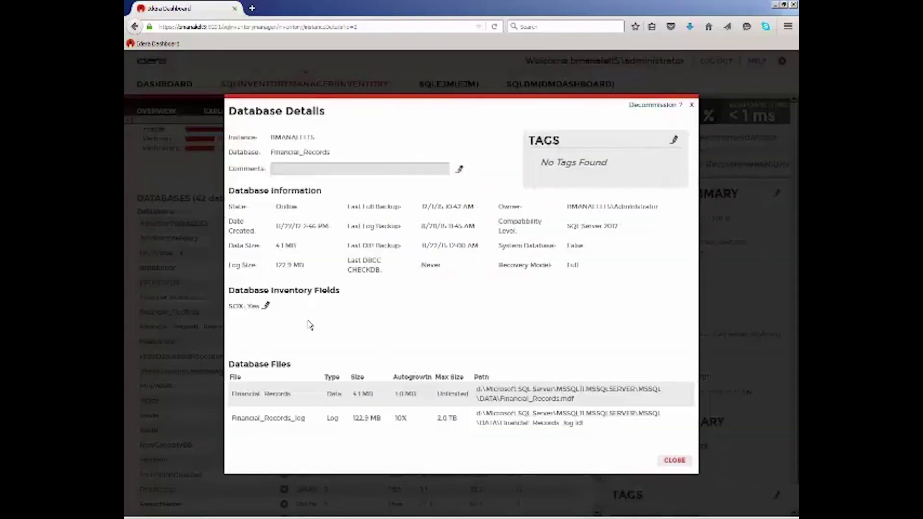
left_click(674, 461)
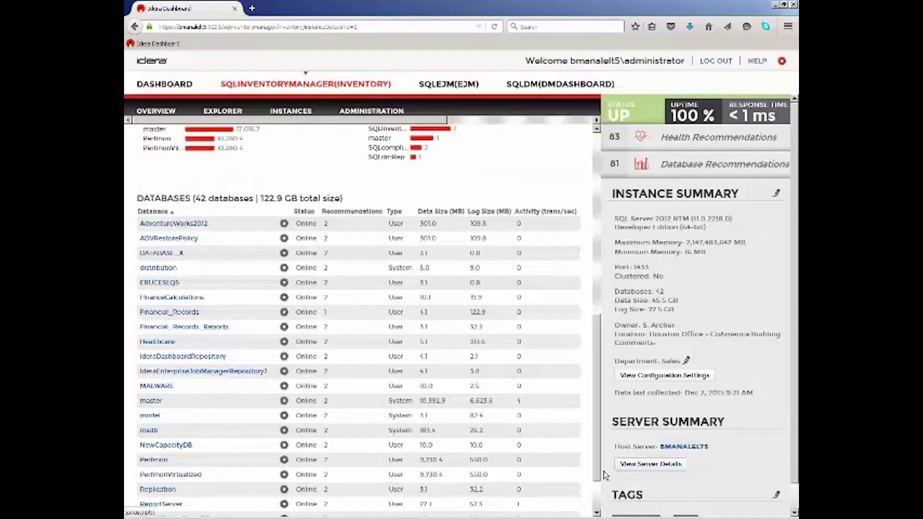